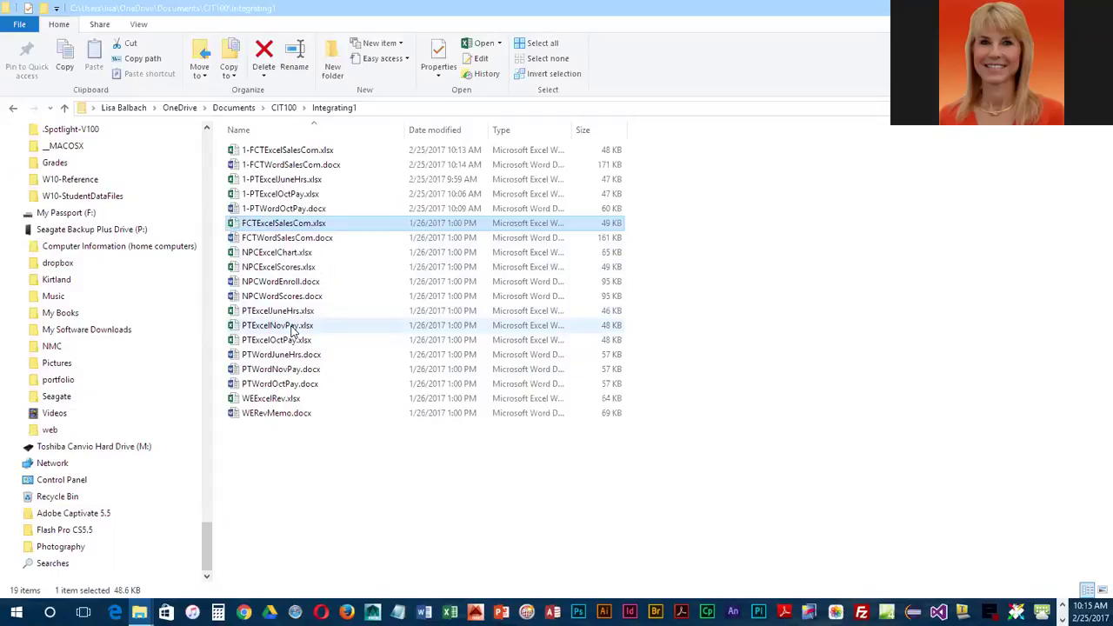
Open the files PTExcelNovPay.xlsx and PTWordNovPay.docx from the Integrating1 folder.
double_click(291, 327)
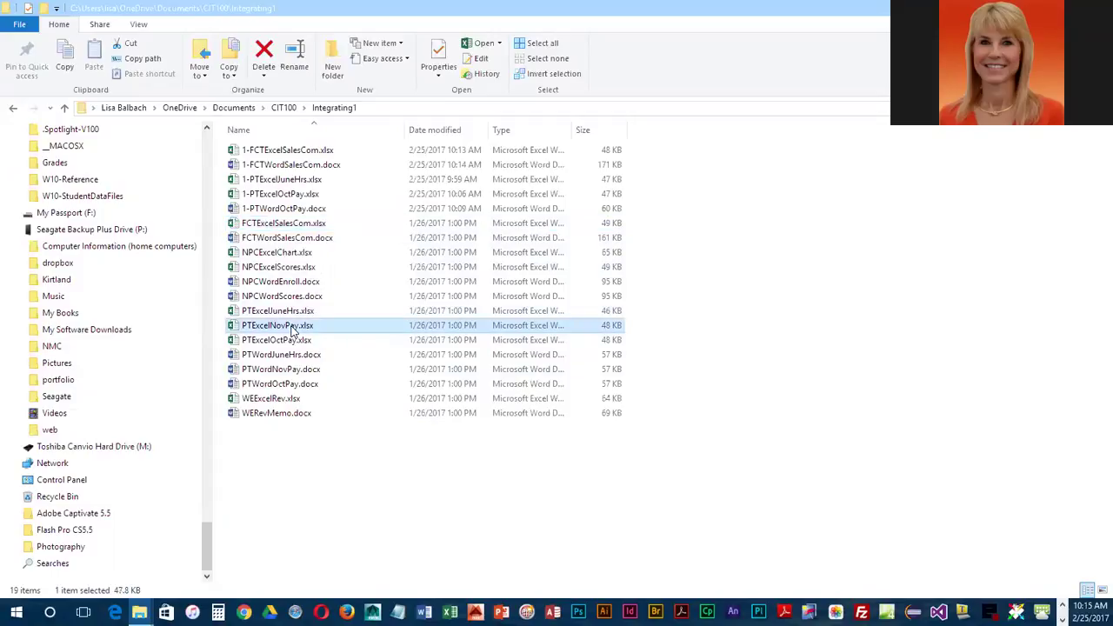
left_click(290, 370)
double_click(289, 370)
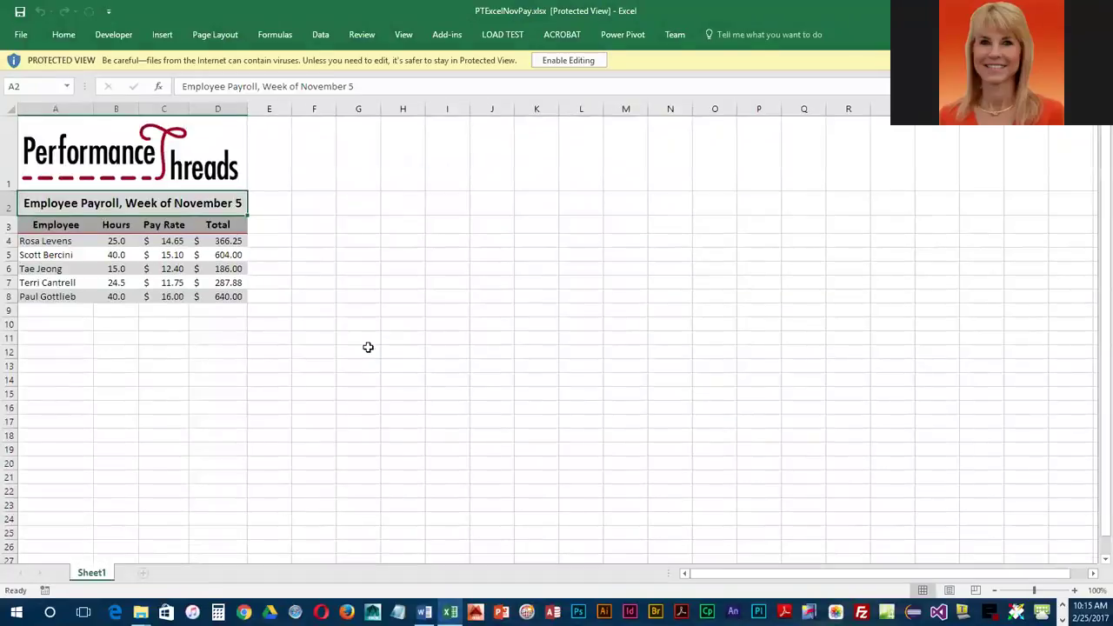
Enable editing in the PTExcelNovPay workbook and save a copy in the same folder as 1-PTExcelNovPay.
left_click(567, 60)
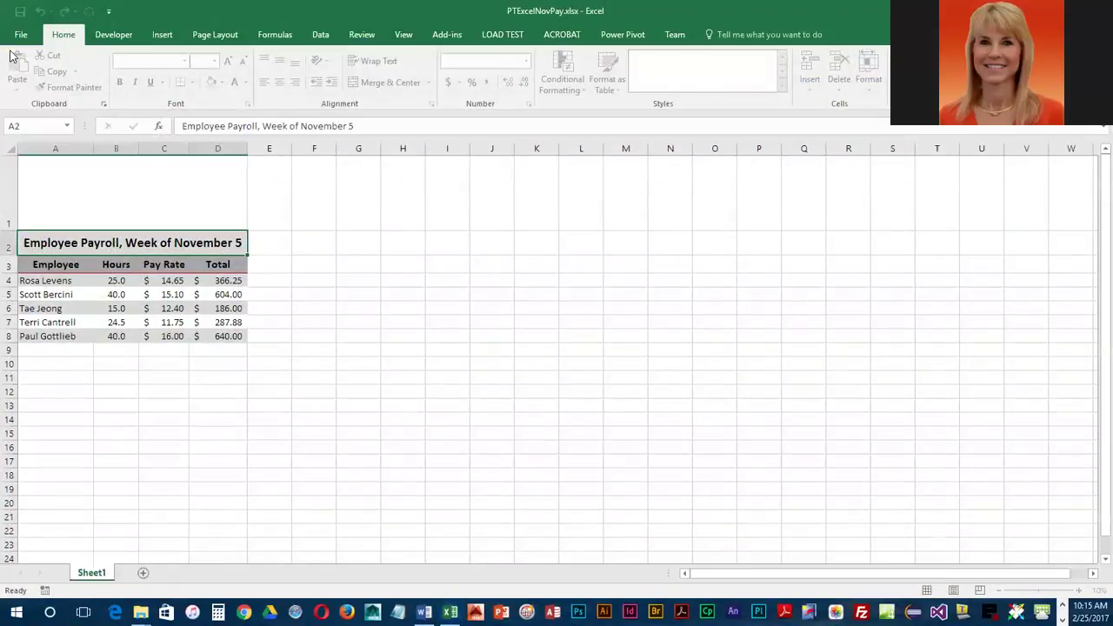
left_click(20, 35)
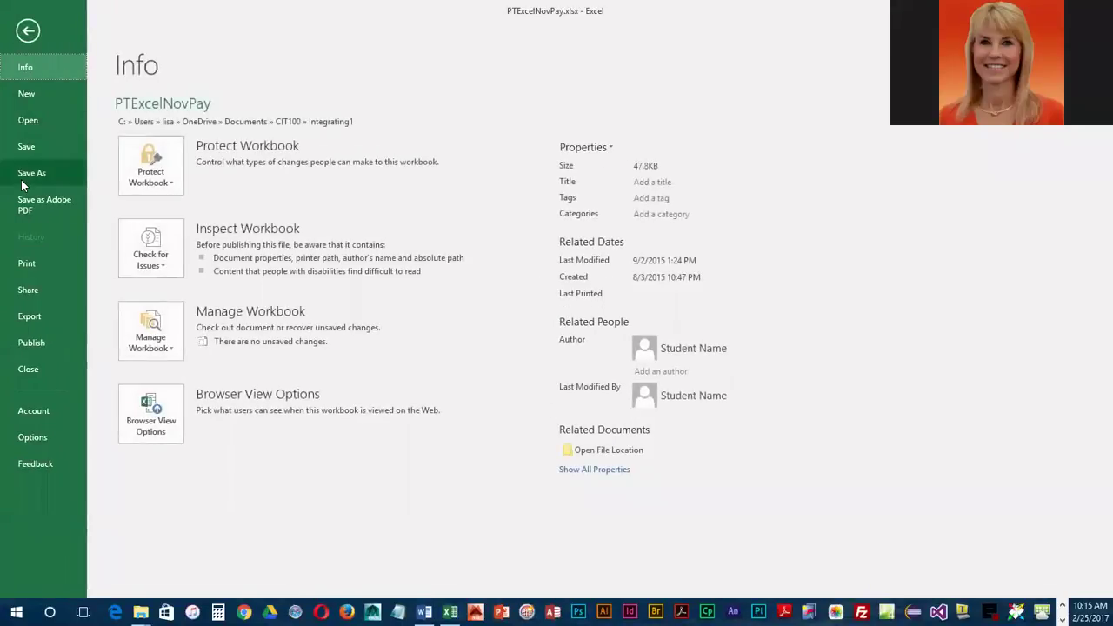
left_click(33, 172)
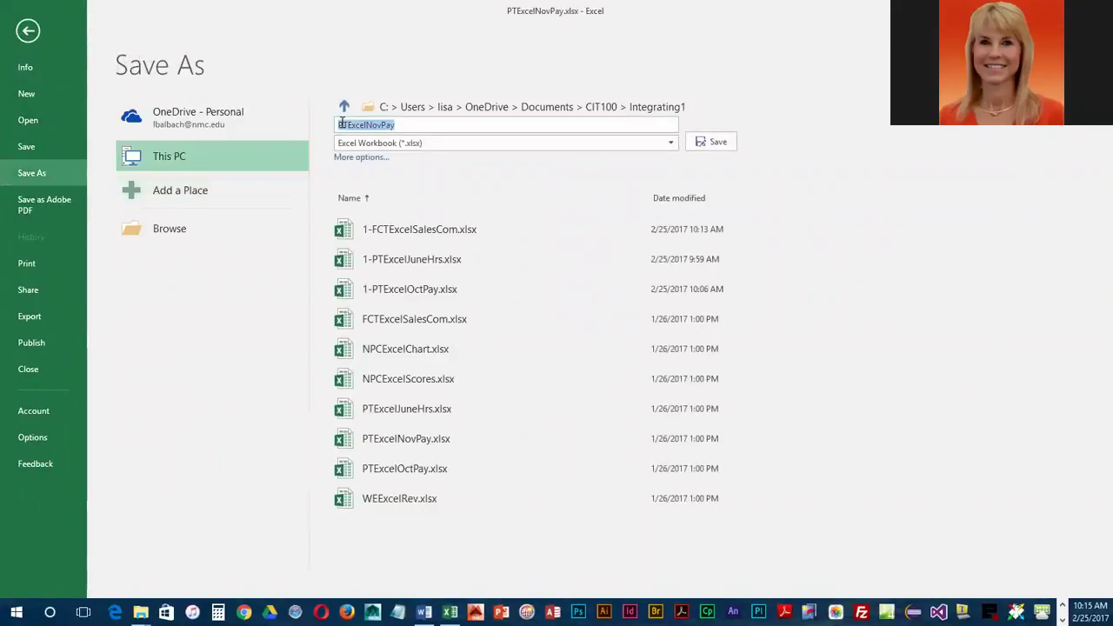
left_click(341, 125)
type("1-")
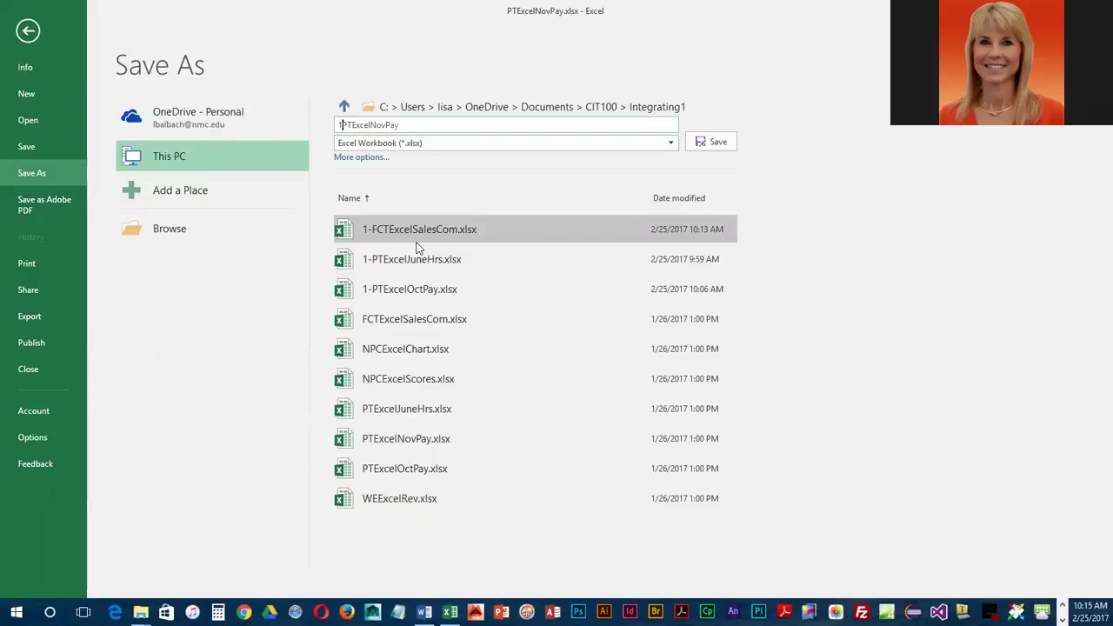
key("Return")
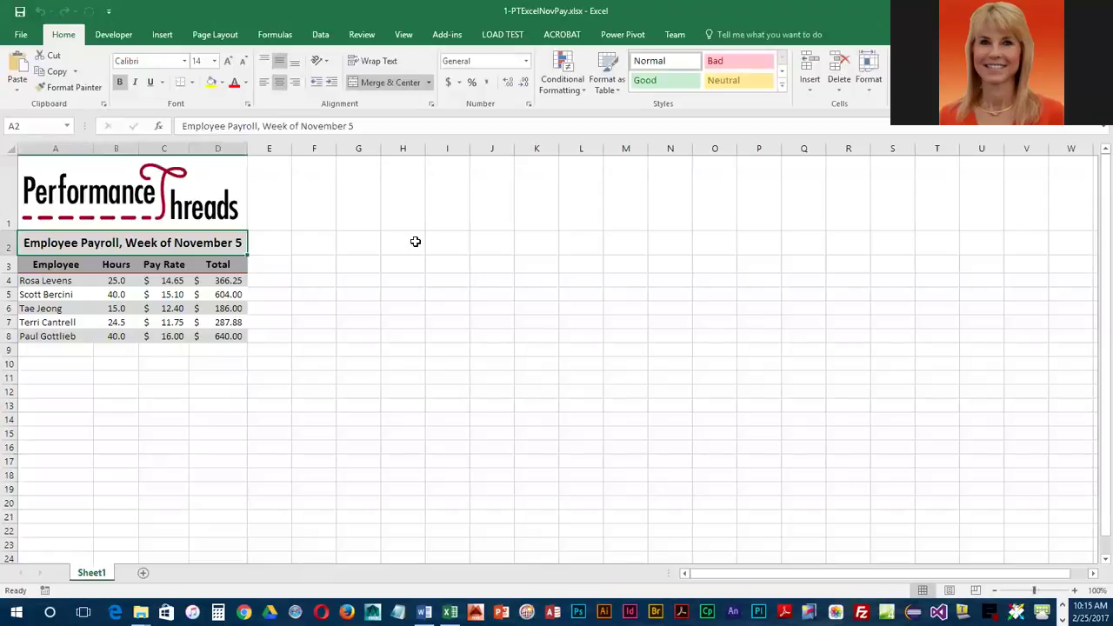
Switch to the PTWordNovPay document in Word, enable editing, and save a copy in the same folder as 1-PTWordNovPay.
mouse_move(424, 613)
left_click(424, 576)
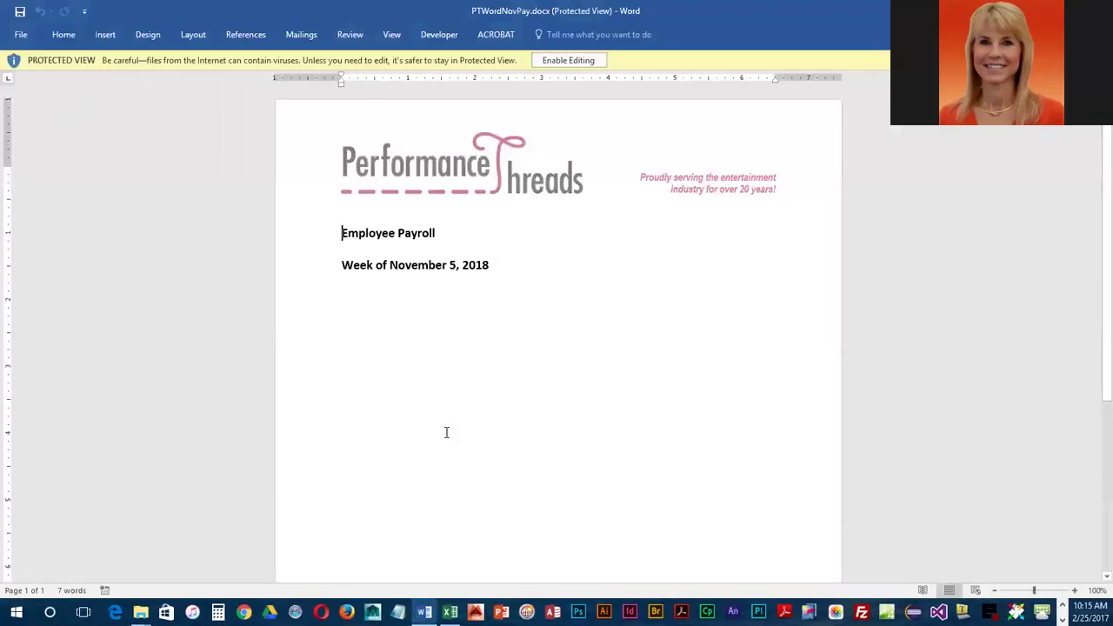
left_click(592, 61)
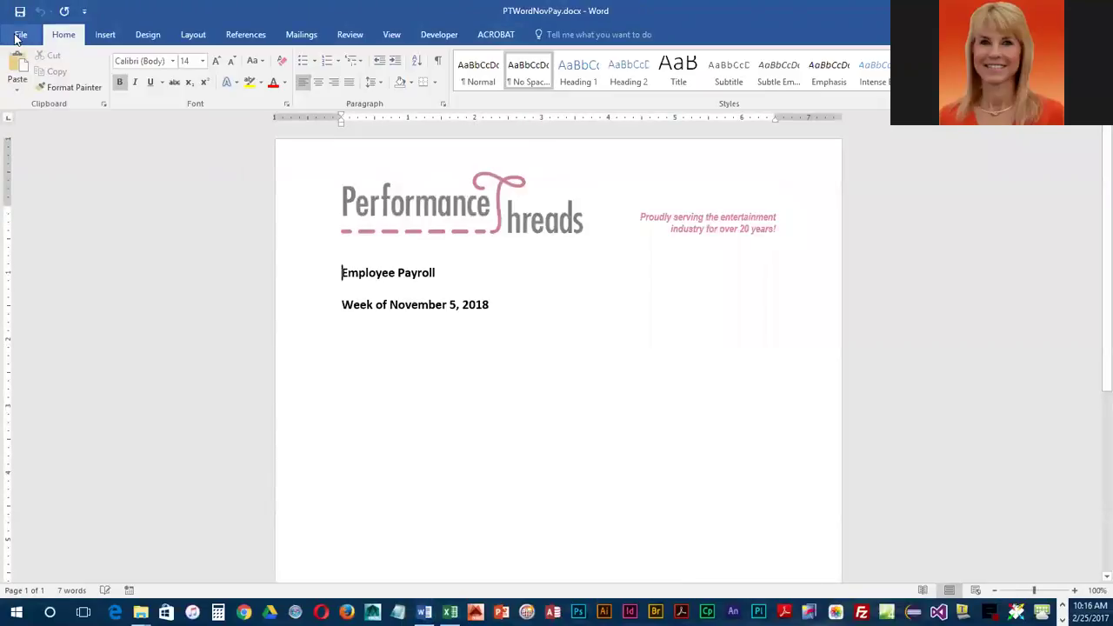
left_click(23, 37)
left_click(43, 174)
left_click(343, 126)
left_click(344, 126)
type("1-PTWordNovPay")
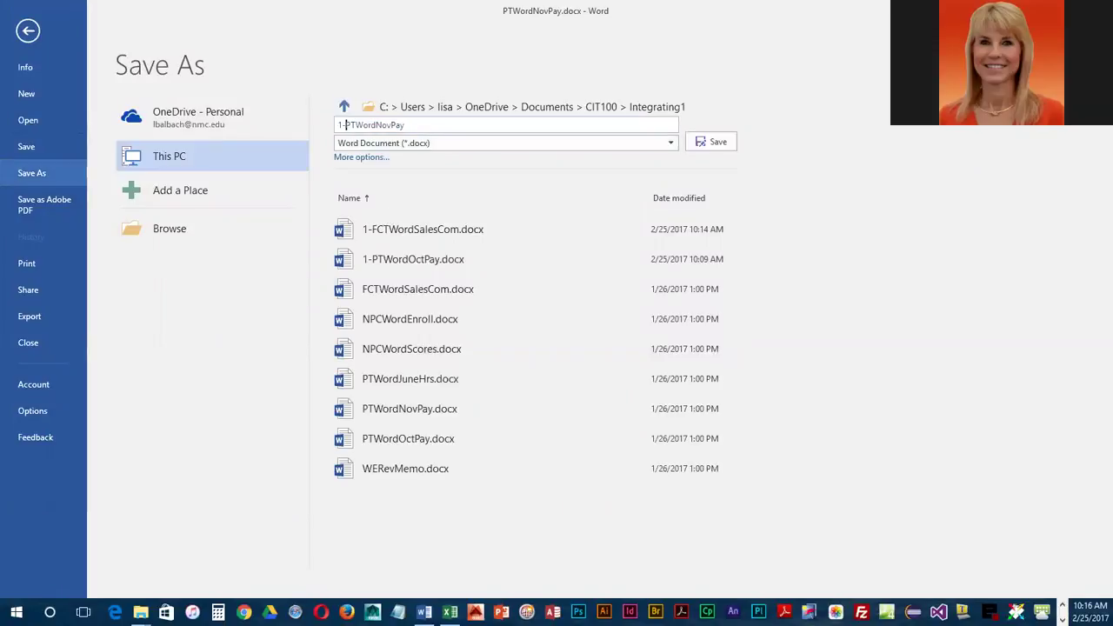
left_click(725, 142)
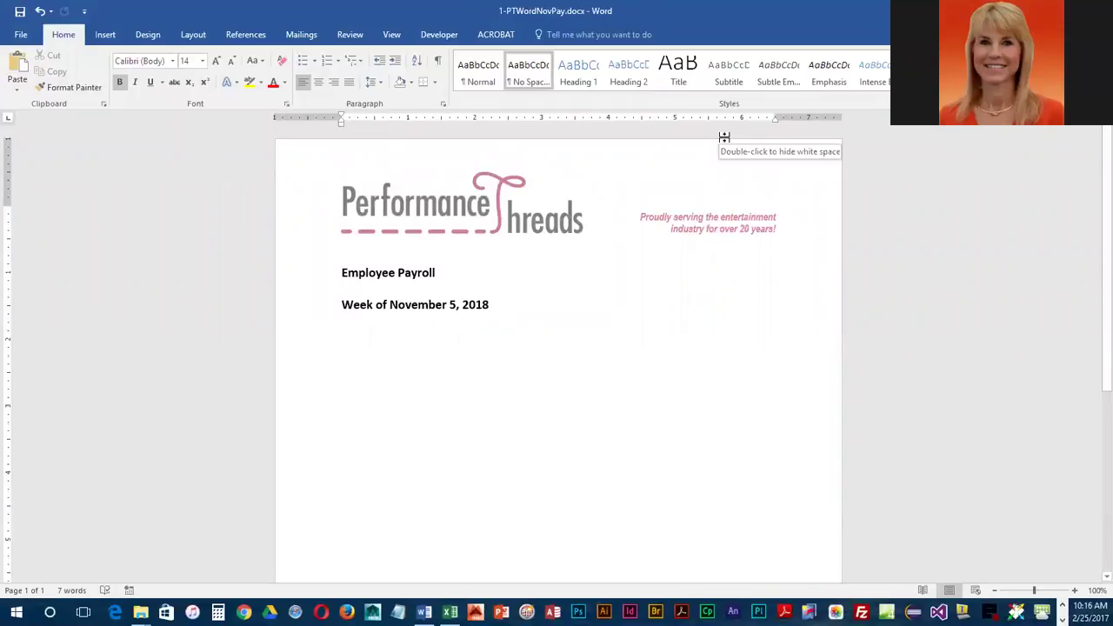
Switch back to the Excel workbook and copy the payroll table in cells A3:D8, including its header row.
mouse_move(450, 612)
left_click(466, 561)
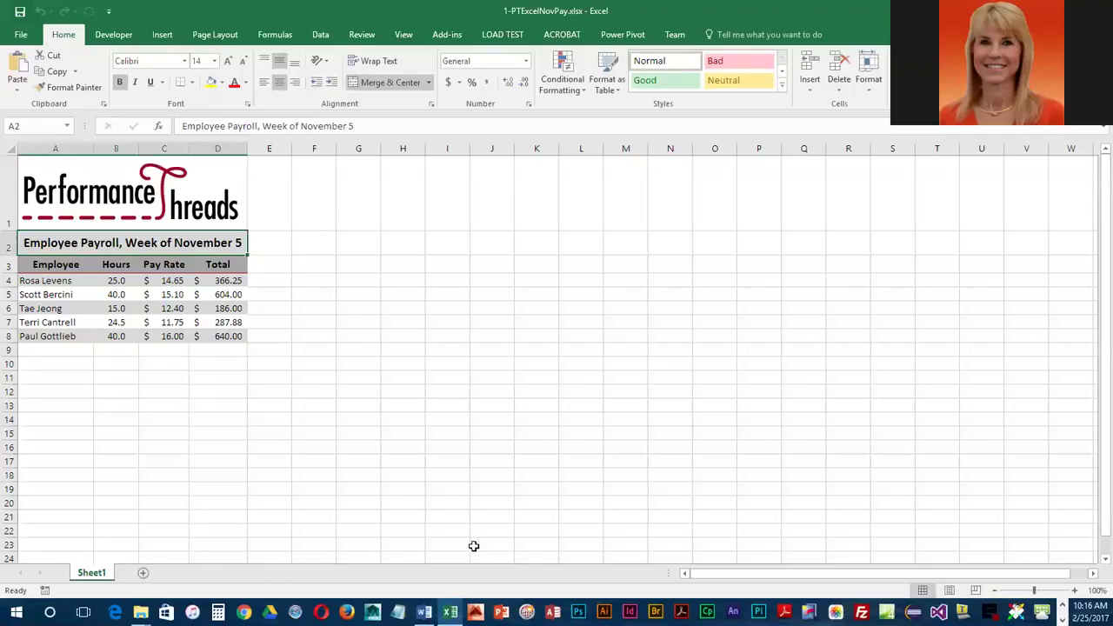
left_click_drag(31, 265, 238, 332)
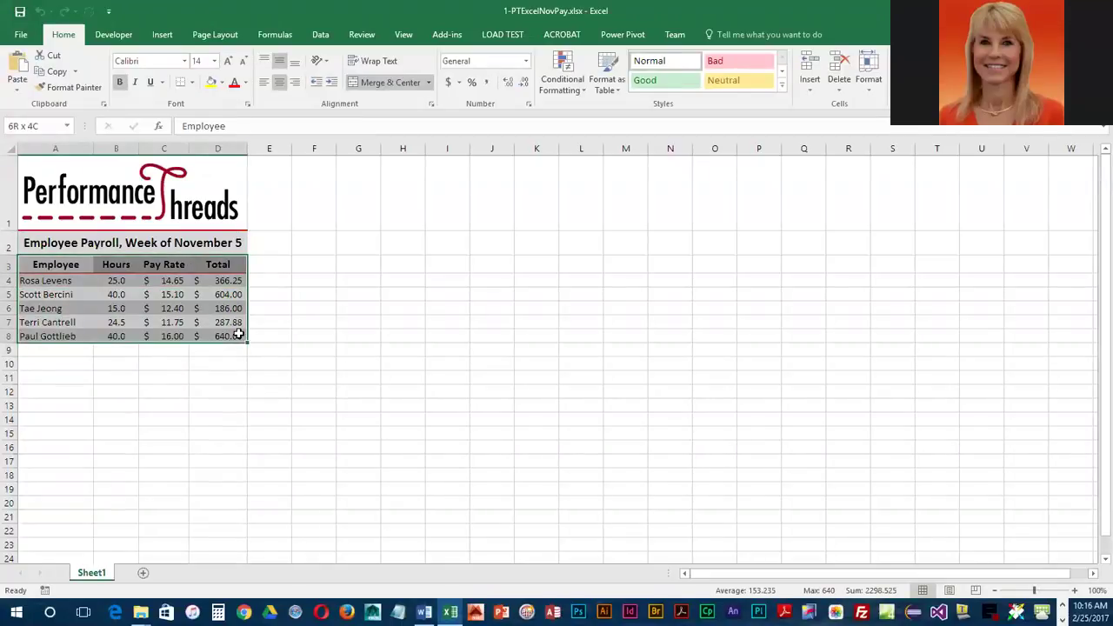
left_click(47, 71)
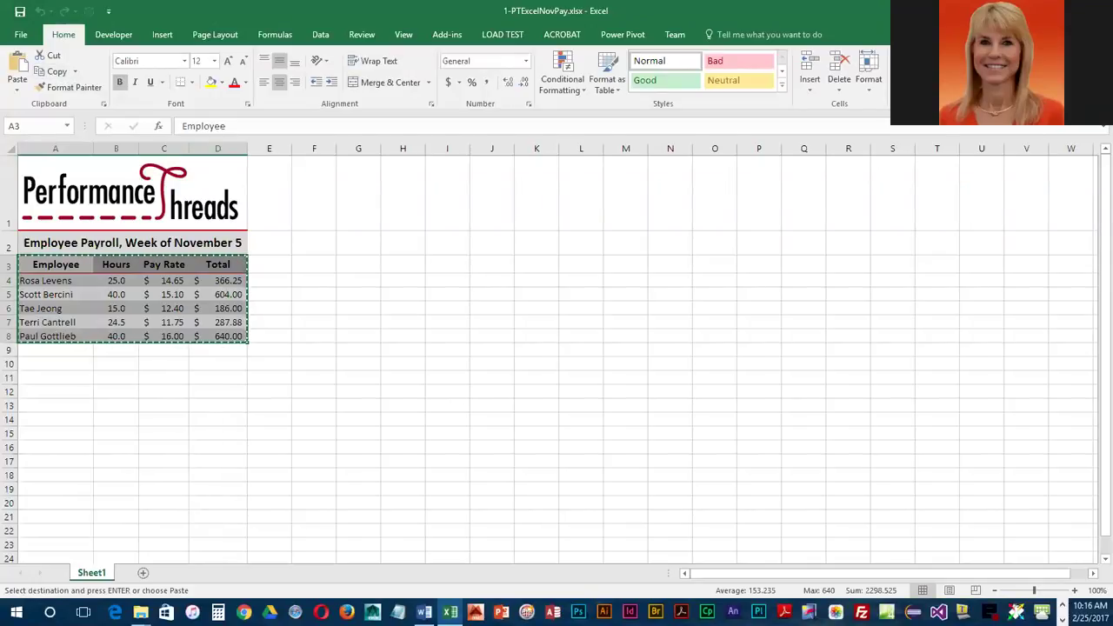
In the Word document, embed the copied cells below the week line as a Microsoft Excel Worksheet Object and save the document.
key("alt+Tab")
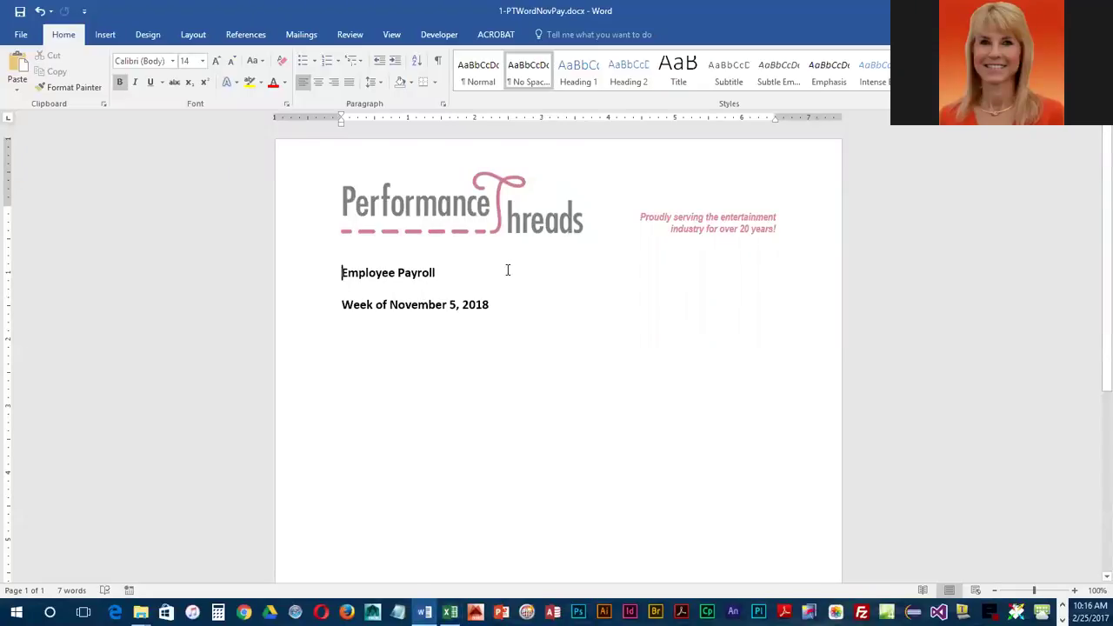
left_click(474, 380)
left_click(19, 92)
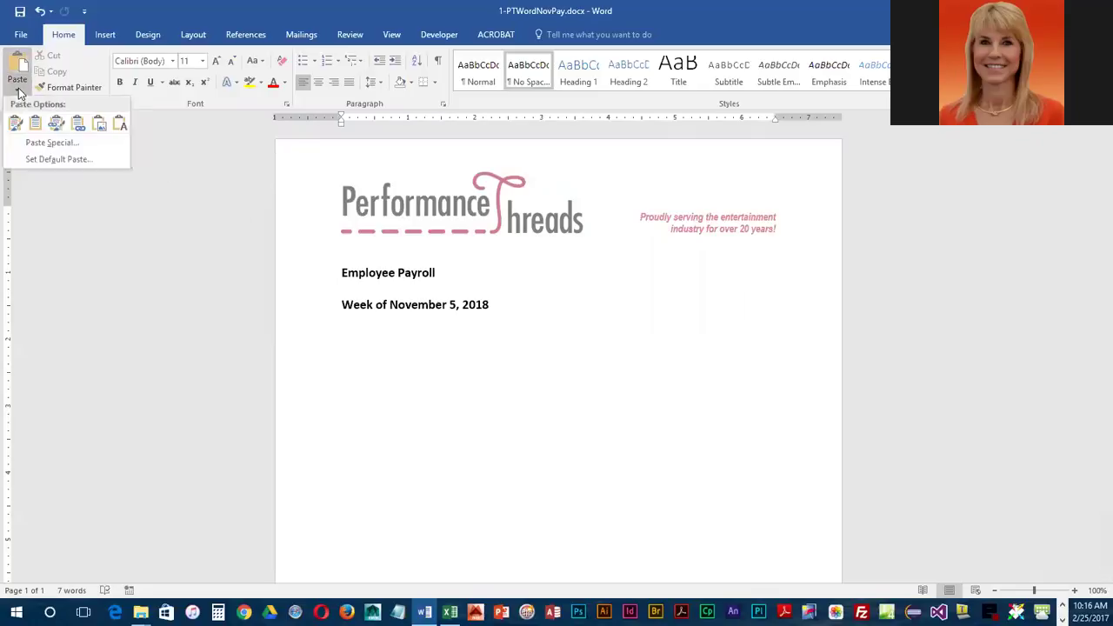
left_click(49, 144)
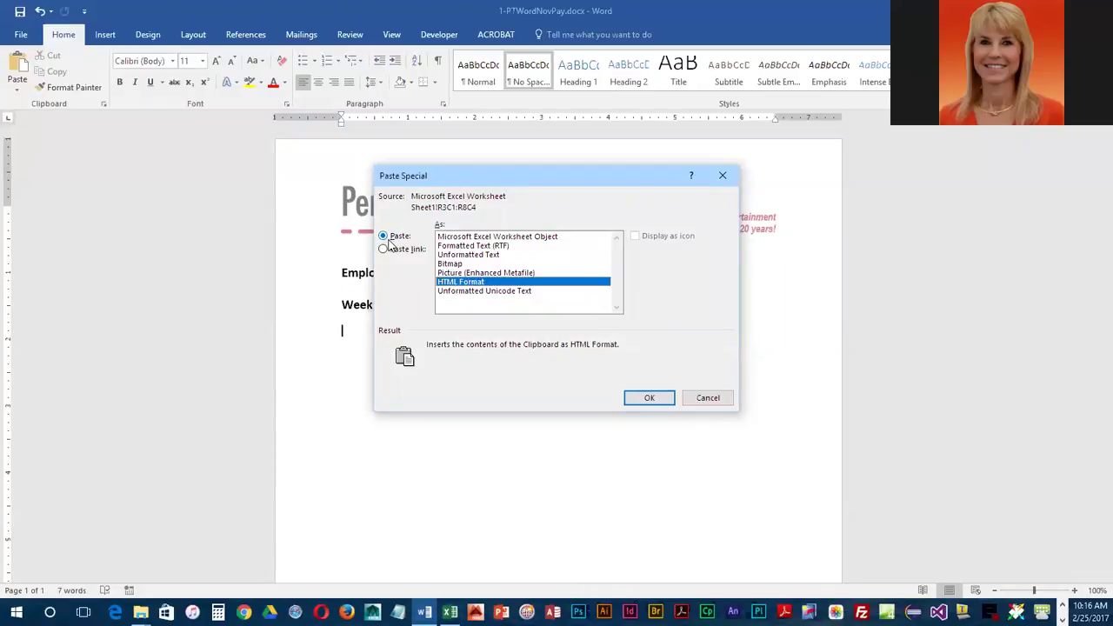
left_click(497, 237)
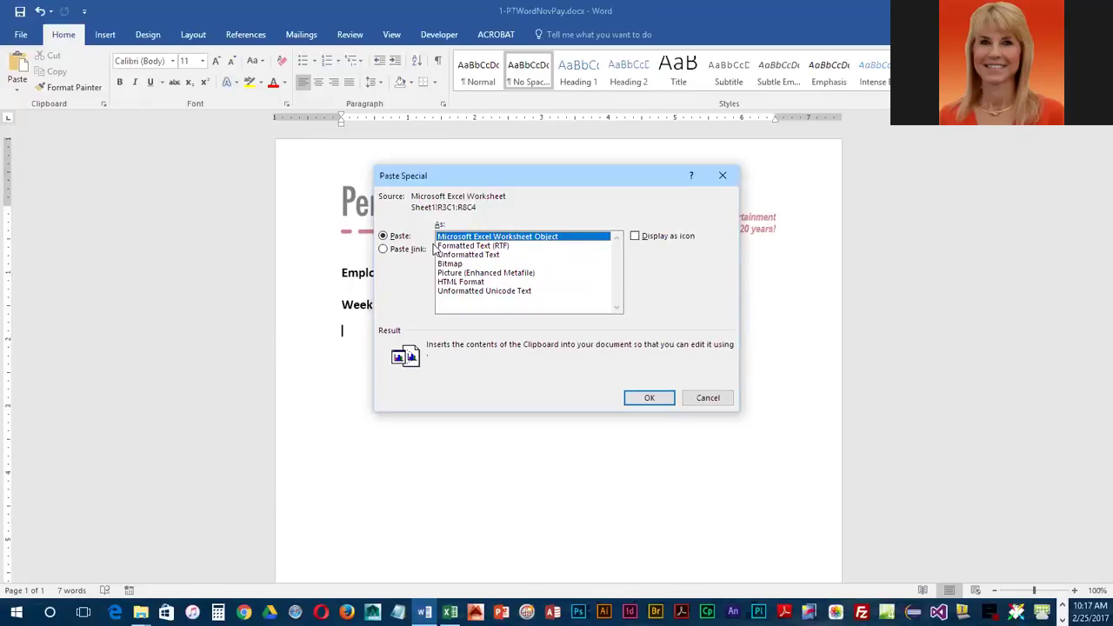
left_click(672, 400)
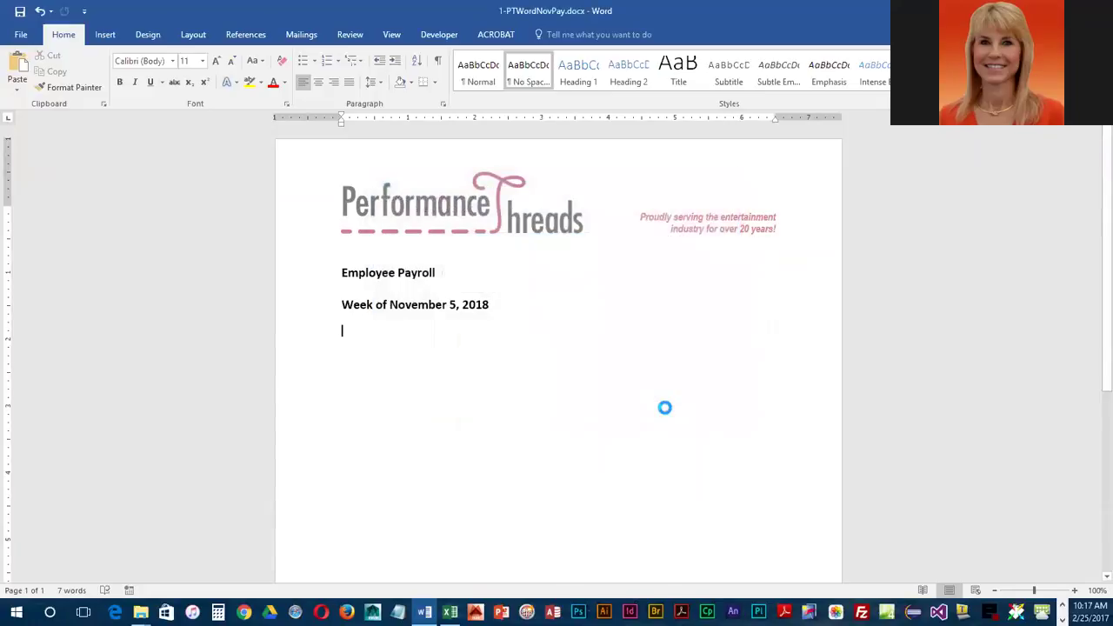
left_click(478, 383)
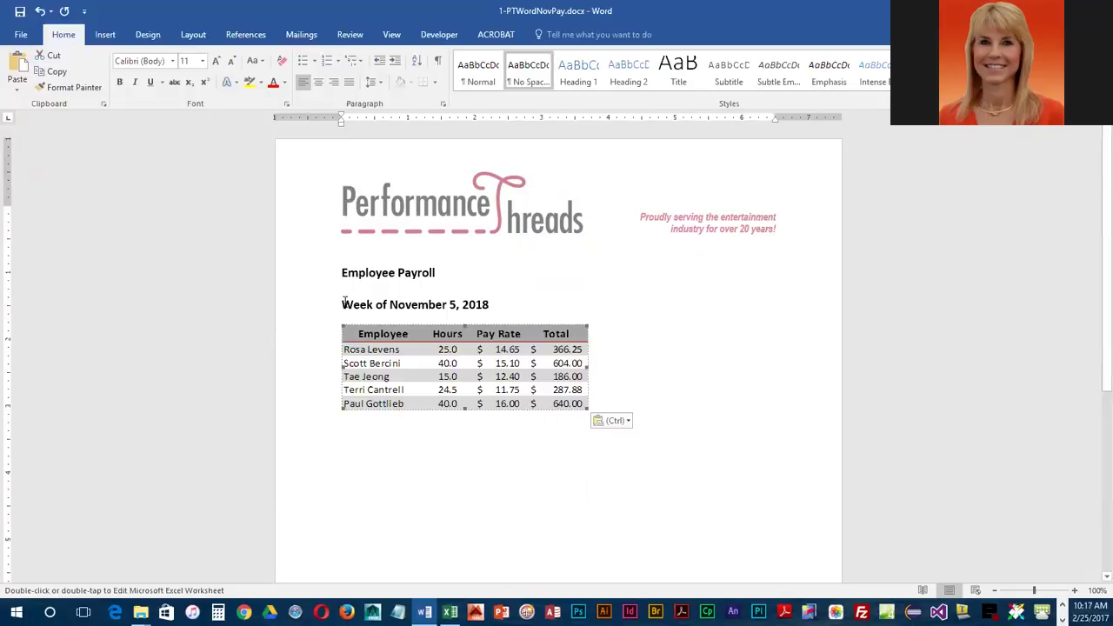
left_click(19, 10)
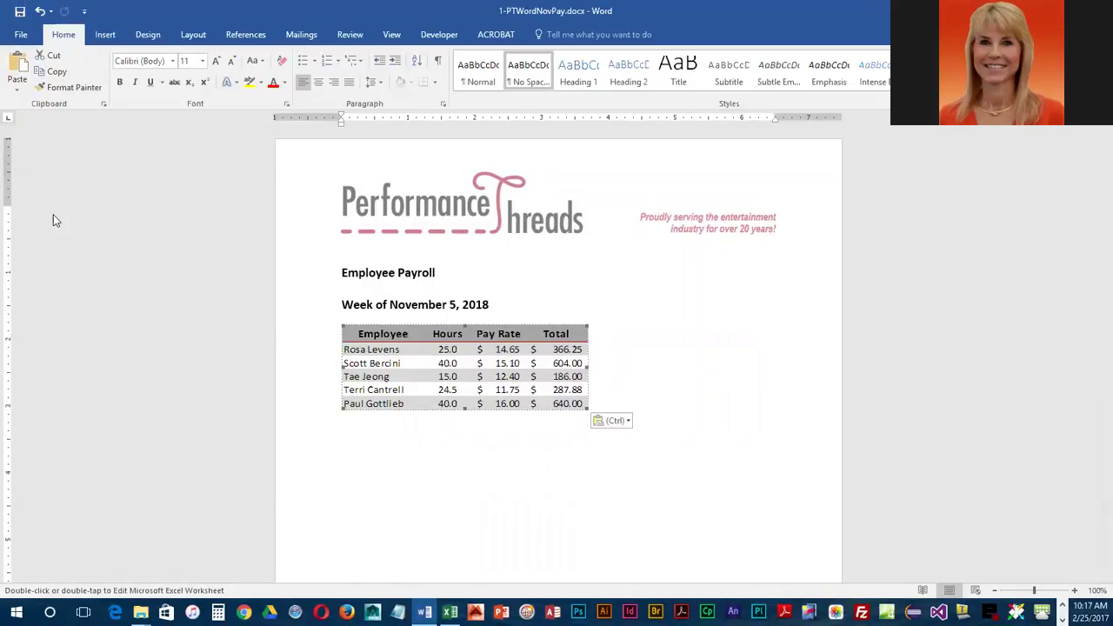
Return to the 1-PTExcelNovPay workbook, cancel the active copy selection, and select the merged title cell A2.
mouse_move(450, 612)
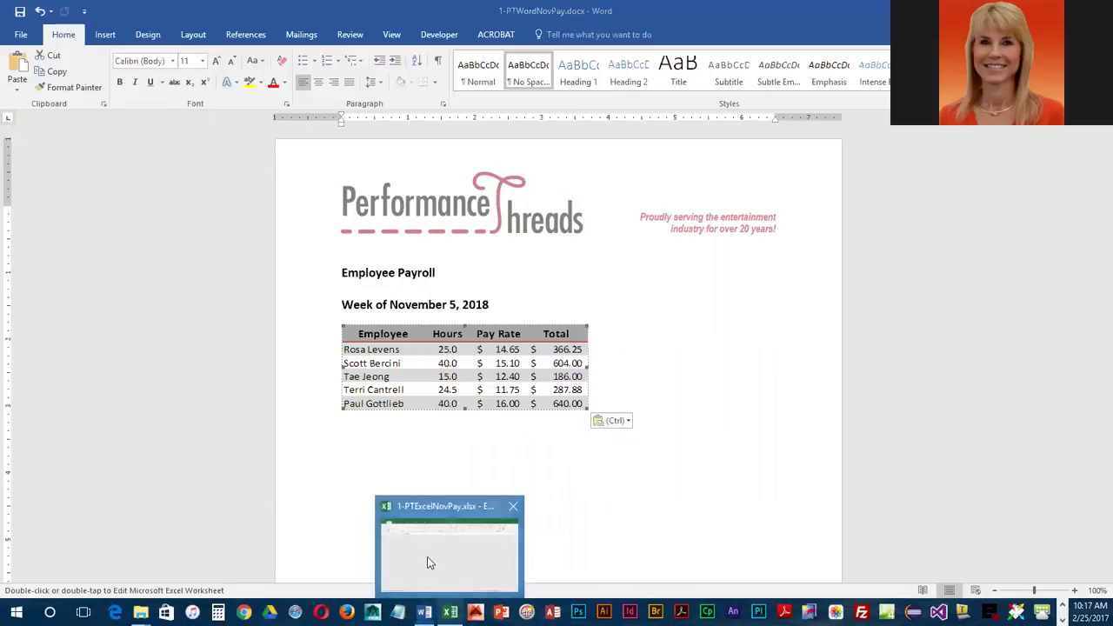
left_click(429, 565)
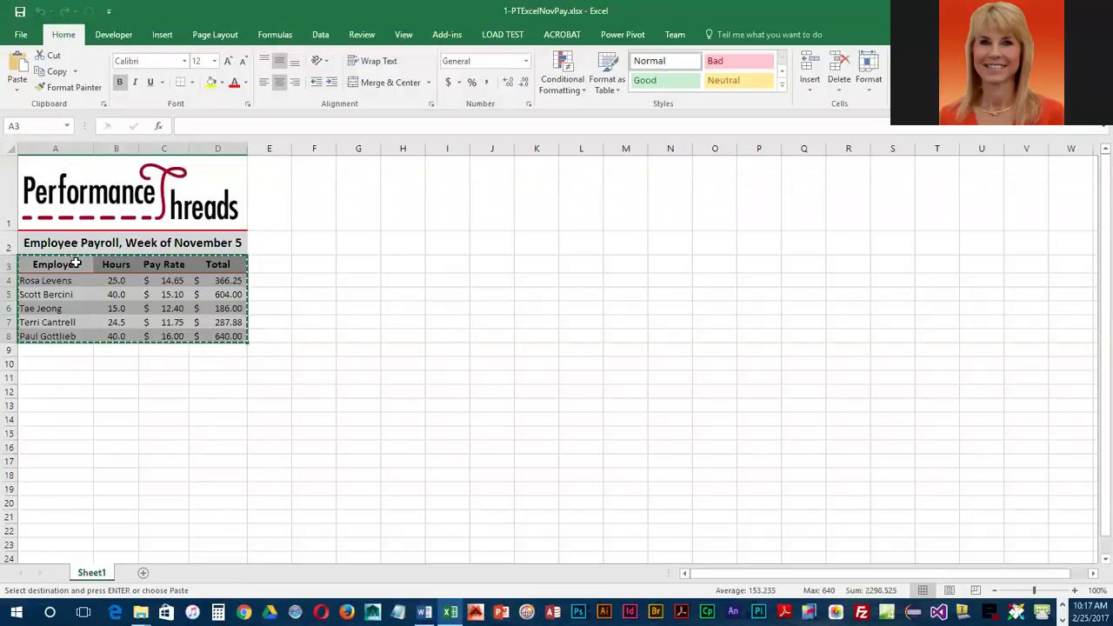
key("Escape")
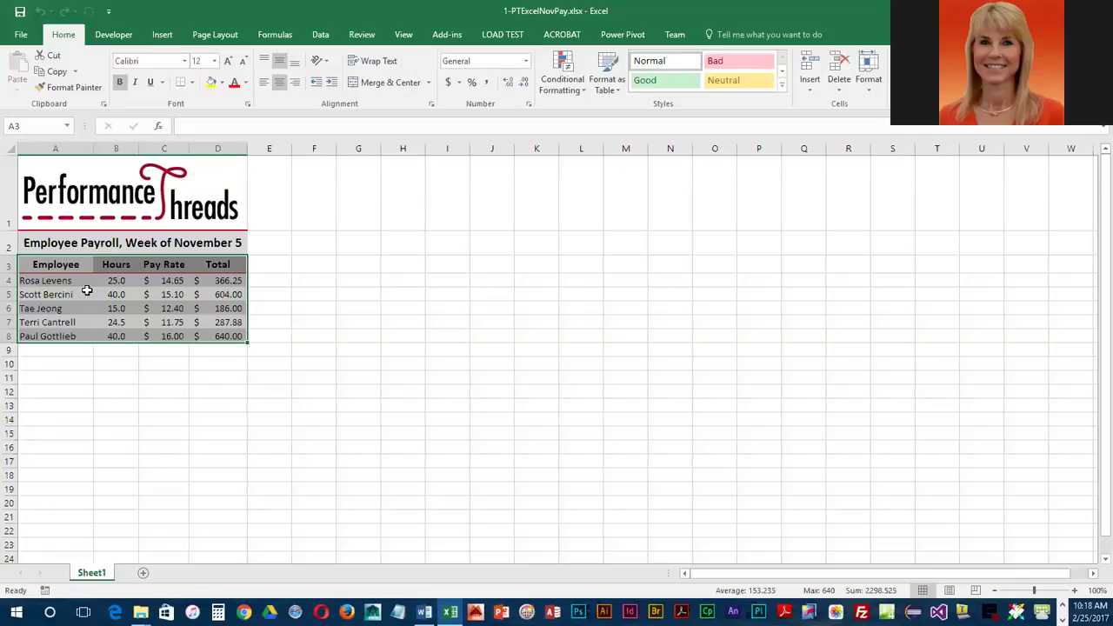
left_click(122, 249)
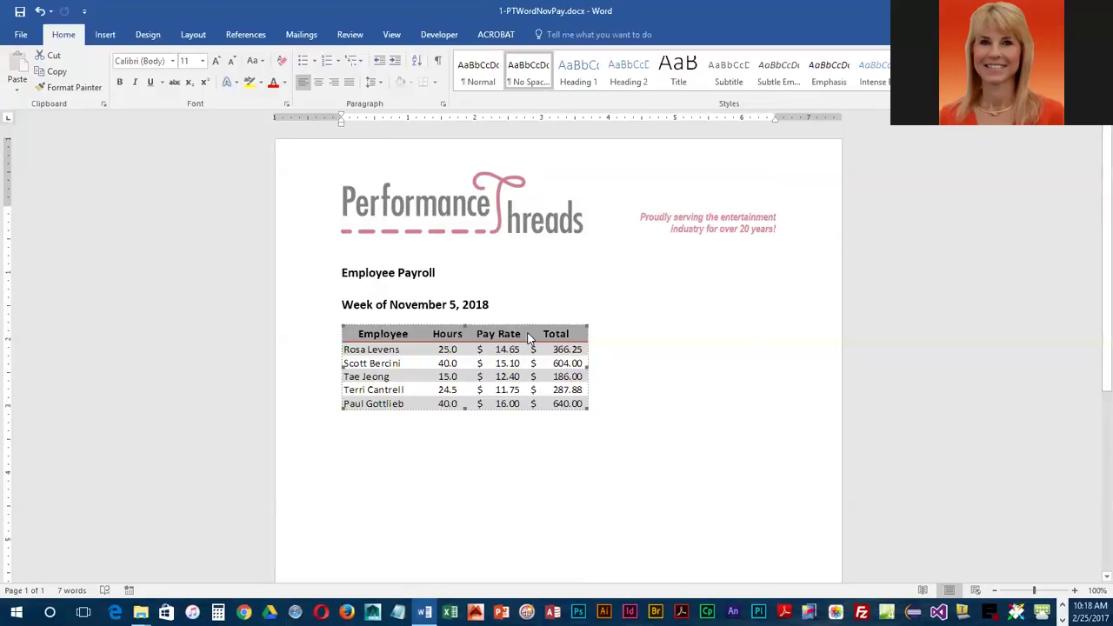
In the Word document, change the day in the week line so it reads November 12, 2018.
left_click(457, 304)
double_click(453, 305)
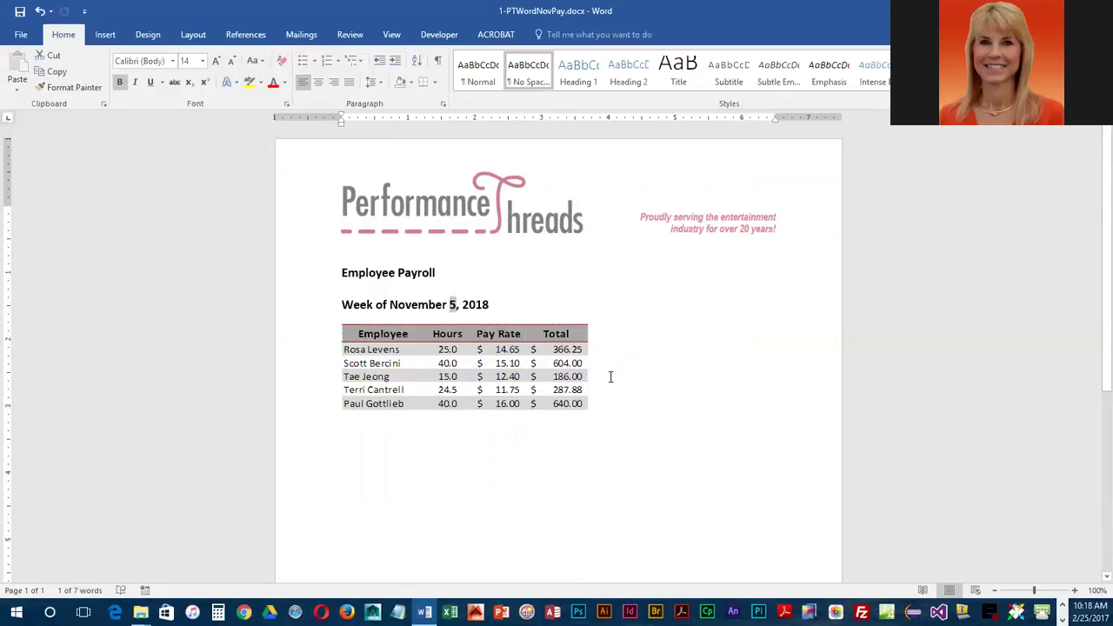
type("12")
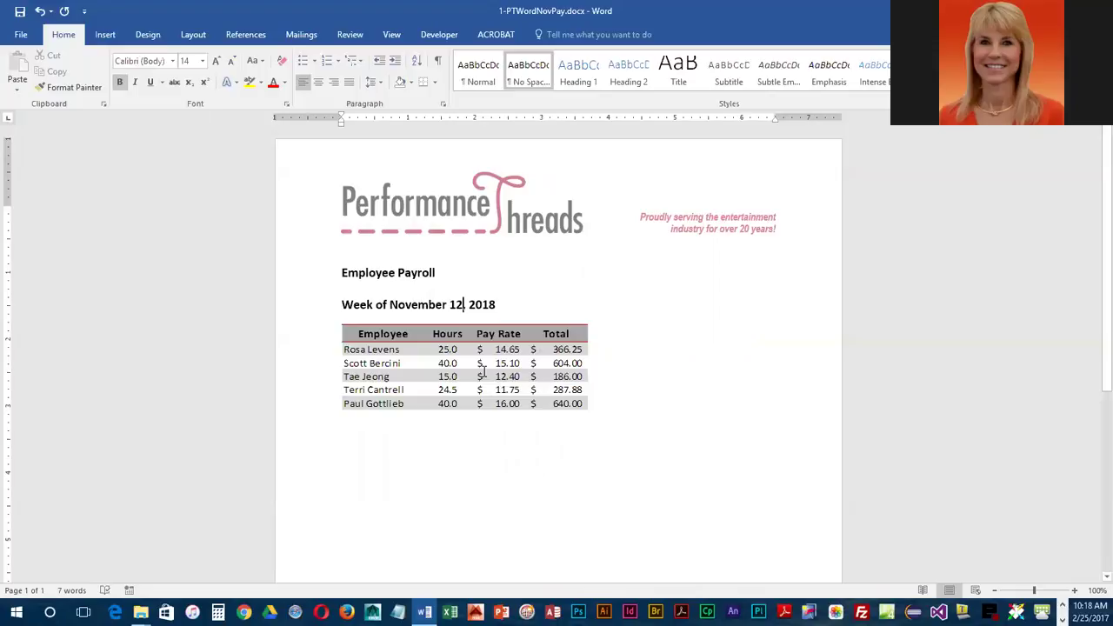
Open the embedded payroll worksheet for in-place editing and set the first employee's hours in cell B4 to 40.
left_click(484, 371)
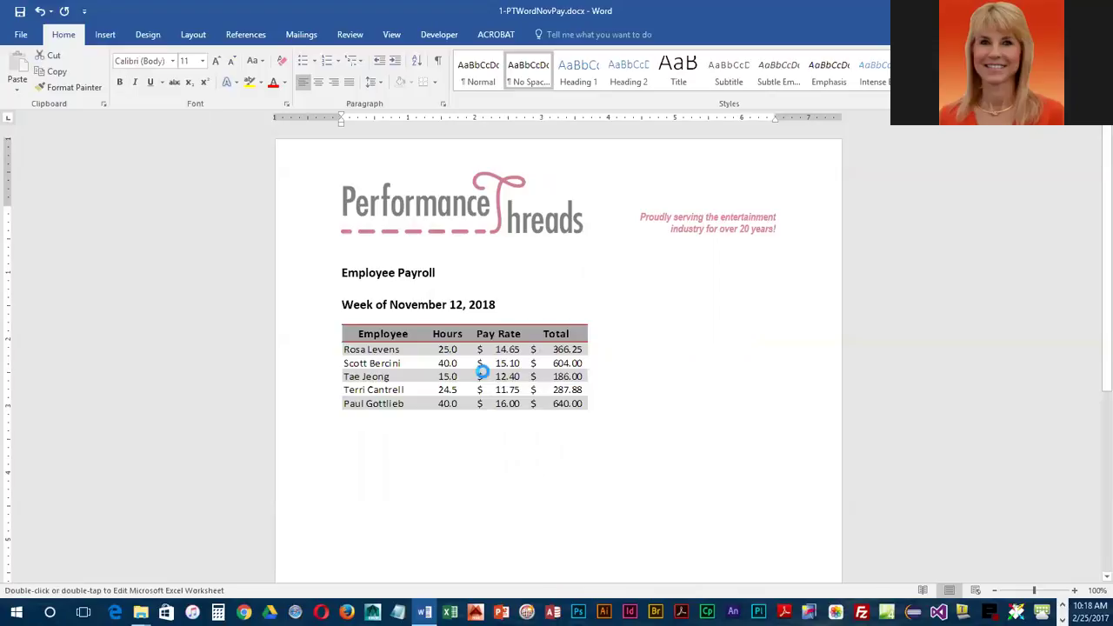
double_click(483, 371)
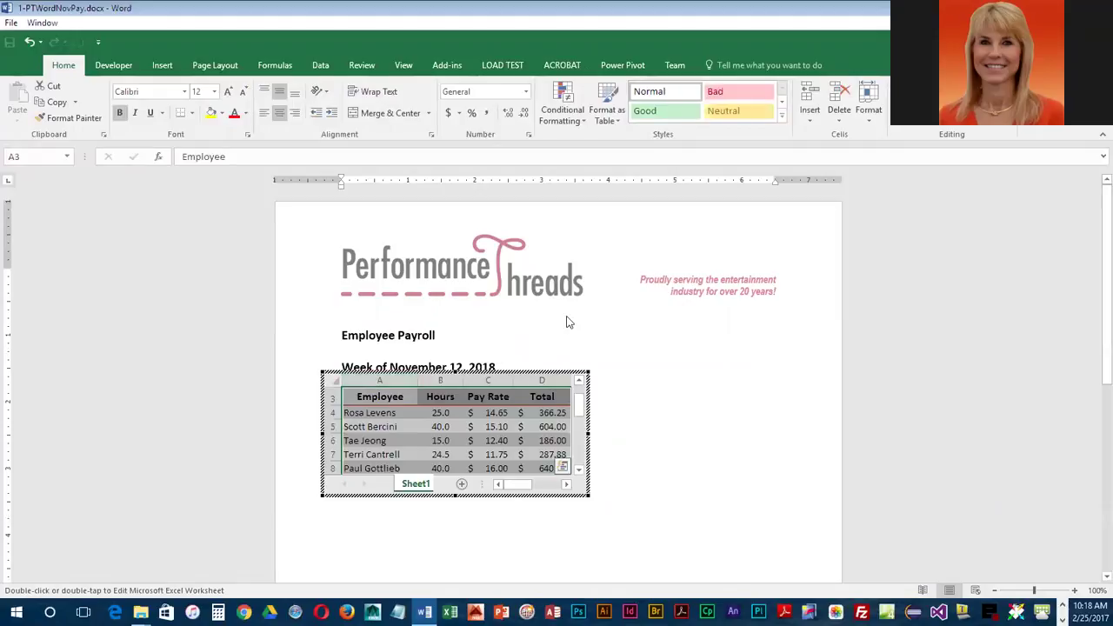
left_click(487, 427)
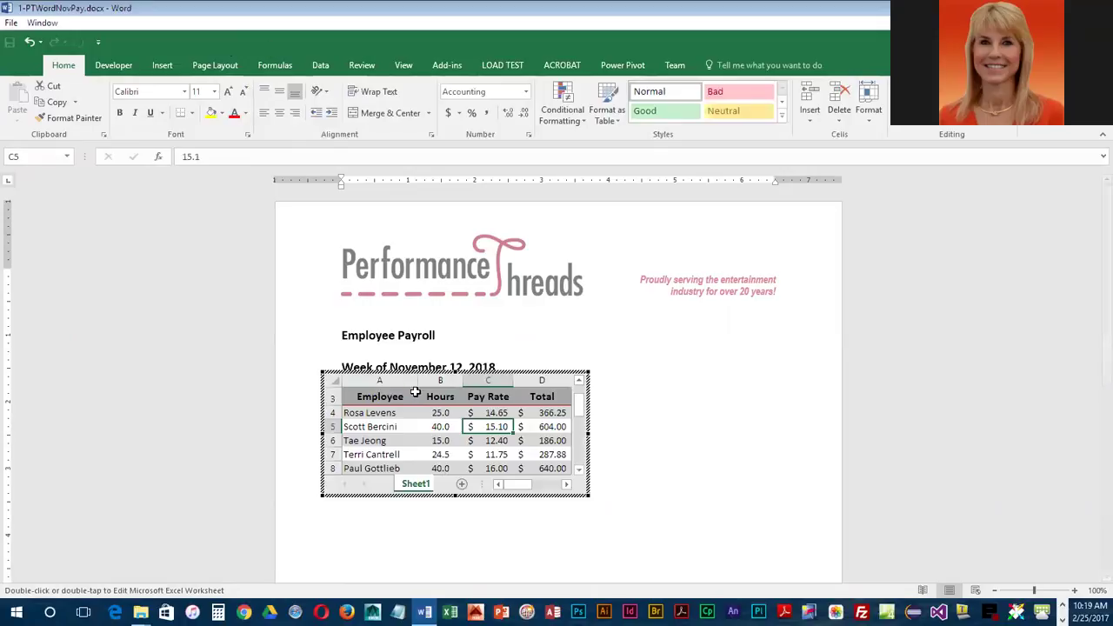
left_click(445, 412)
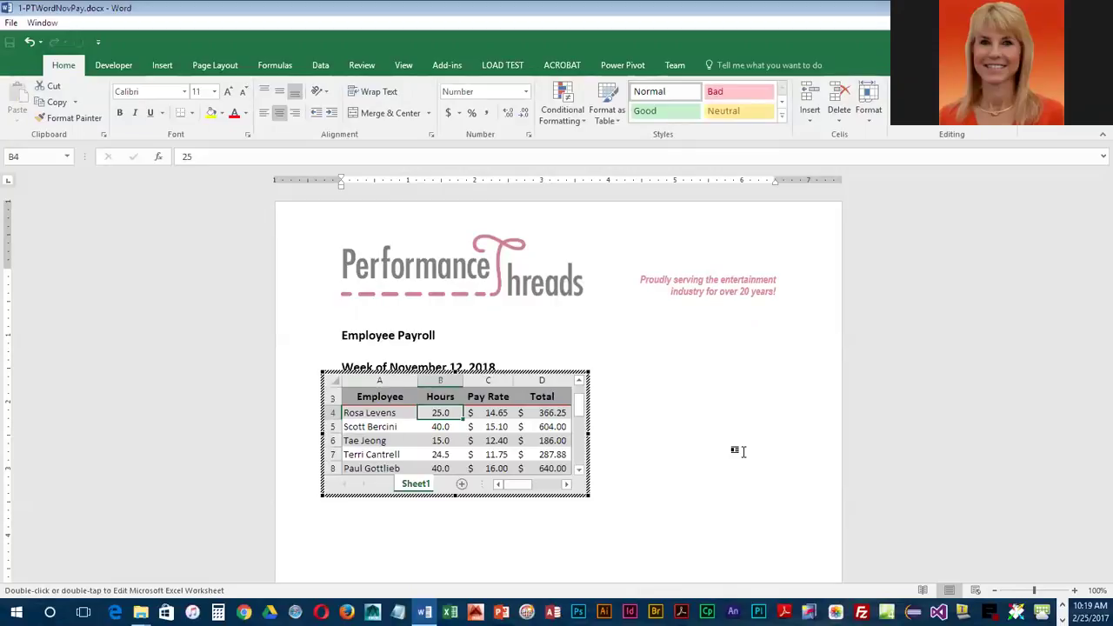
type("40")
key("Return")
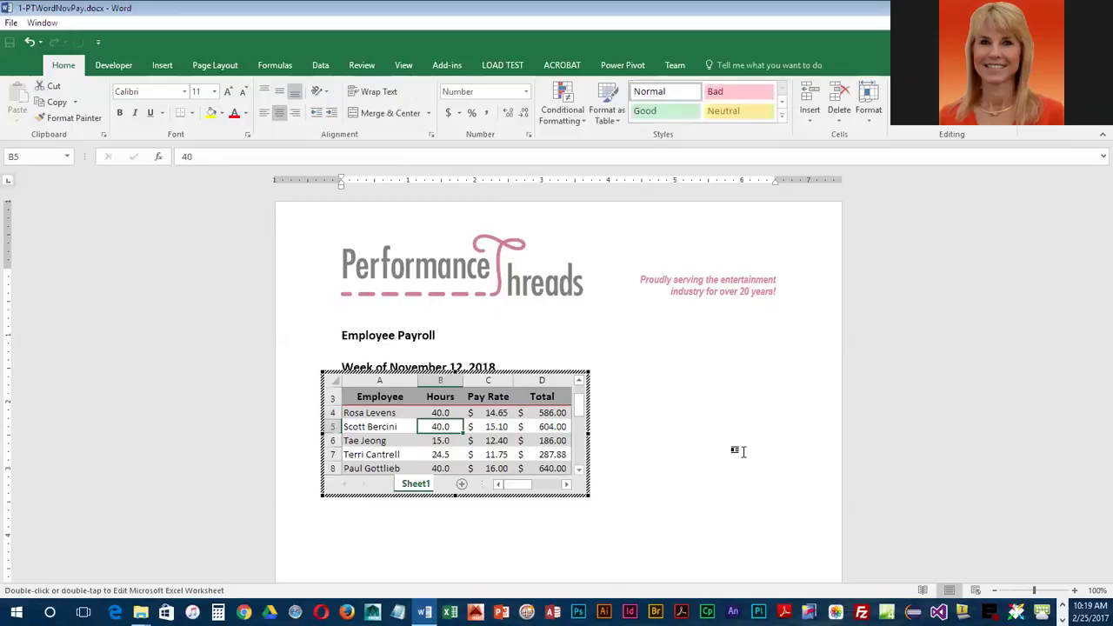
Fill the 40 hours from cell B4 down through B8 for the remaining employees in the embedded worksheet.
left_click(442, 414)
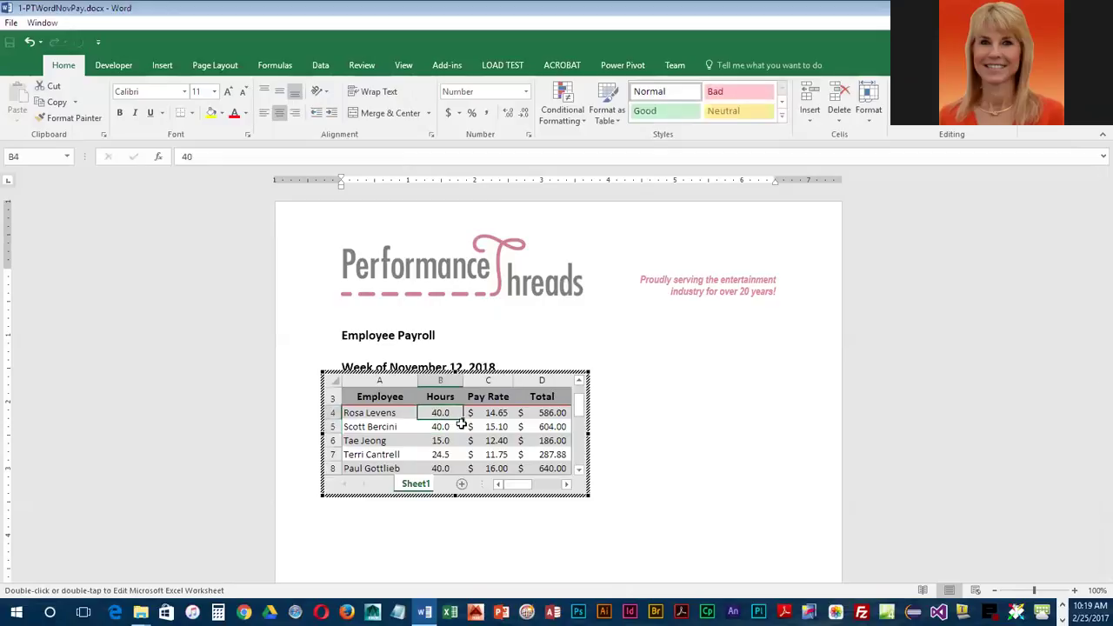
left_click_drag(461, 421, 463, 474)
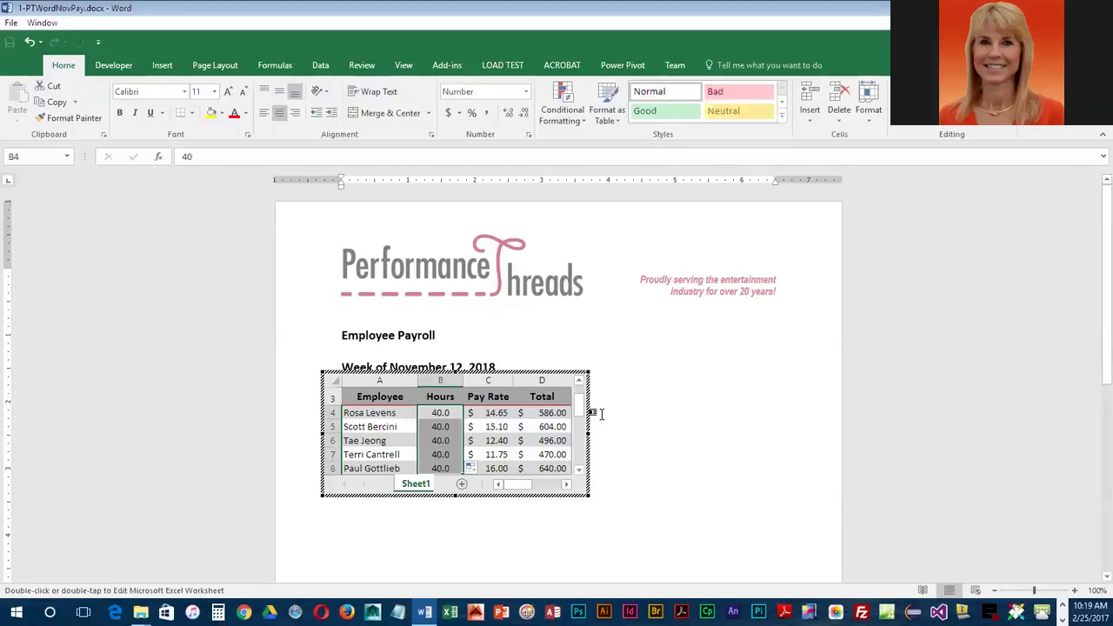
left_click(579, 470)
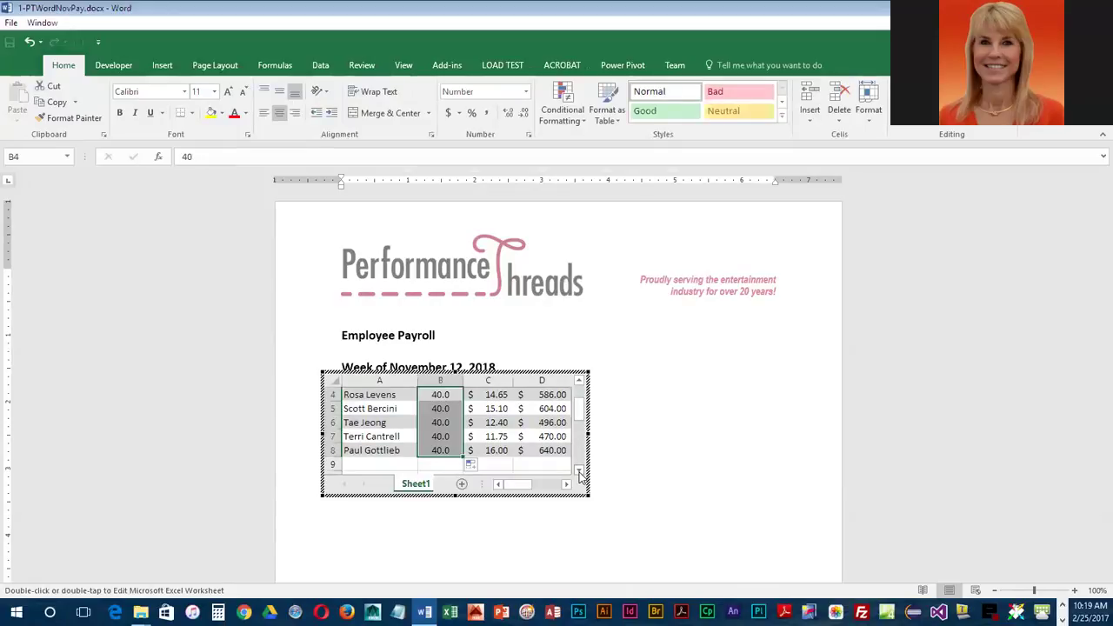
Enter the label Total in cell A9, directly below the last employee's name in the embedded worksheet.
left_click(394, 449)
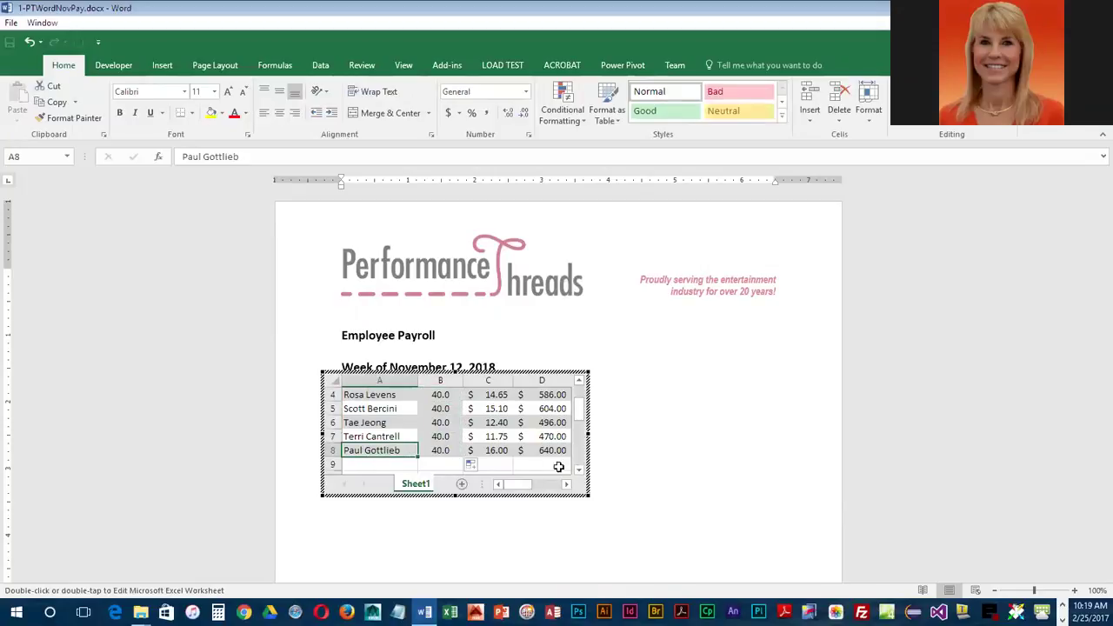
left_click(357, 467)
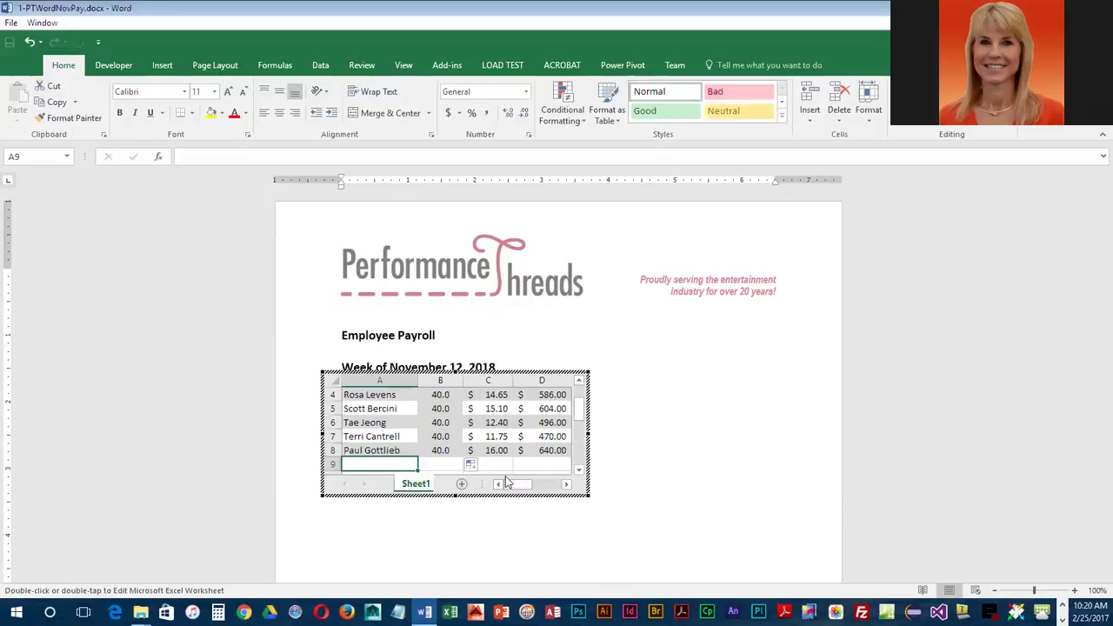
type("Total")
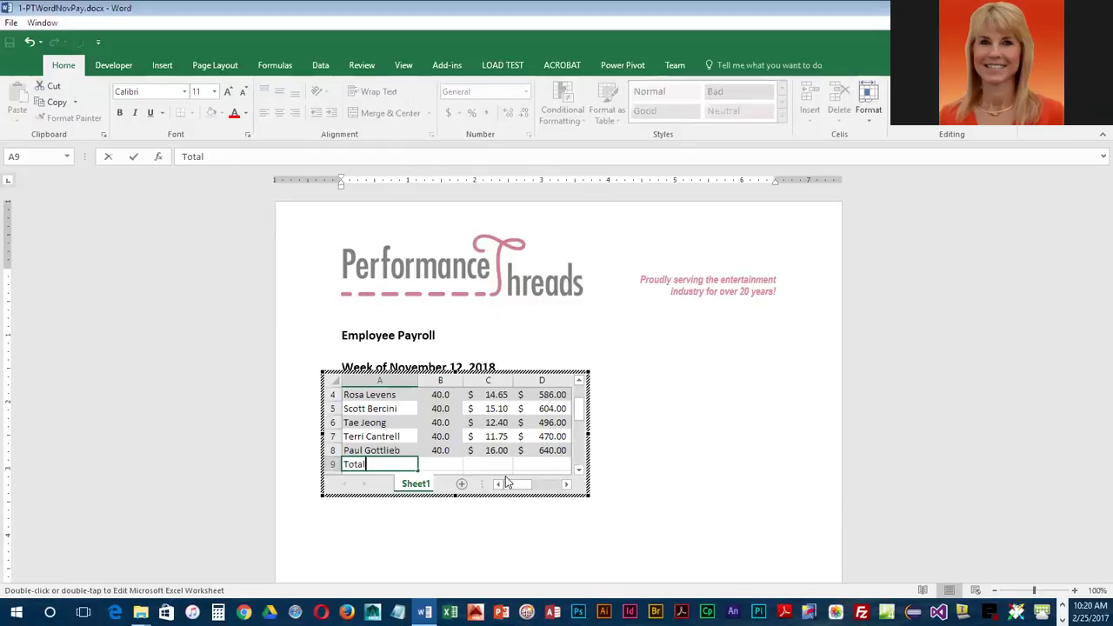
Add an AutoSum formula in cell D9 of the Total row that sums the pay amounts in D4:D8.
key("Tab")
key("Tab")
key("Tab")
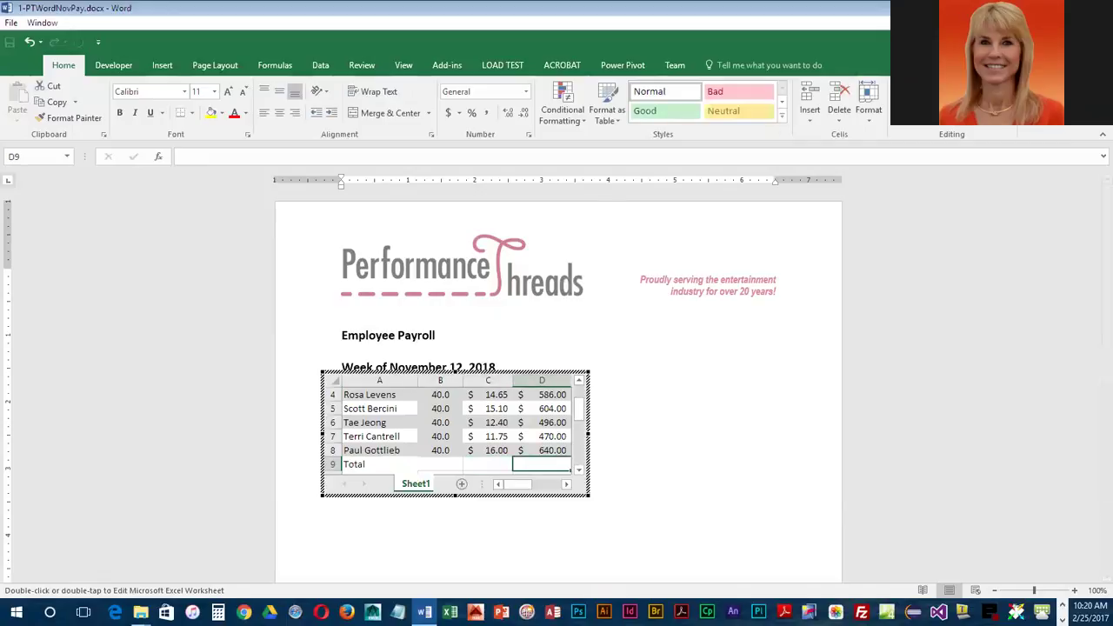
key("alt+equal")
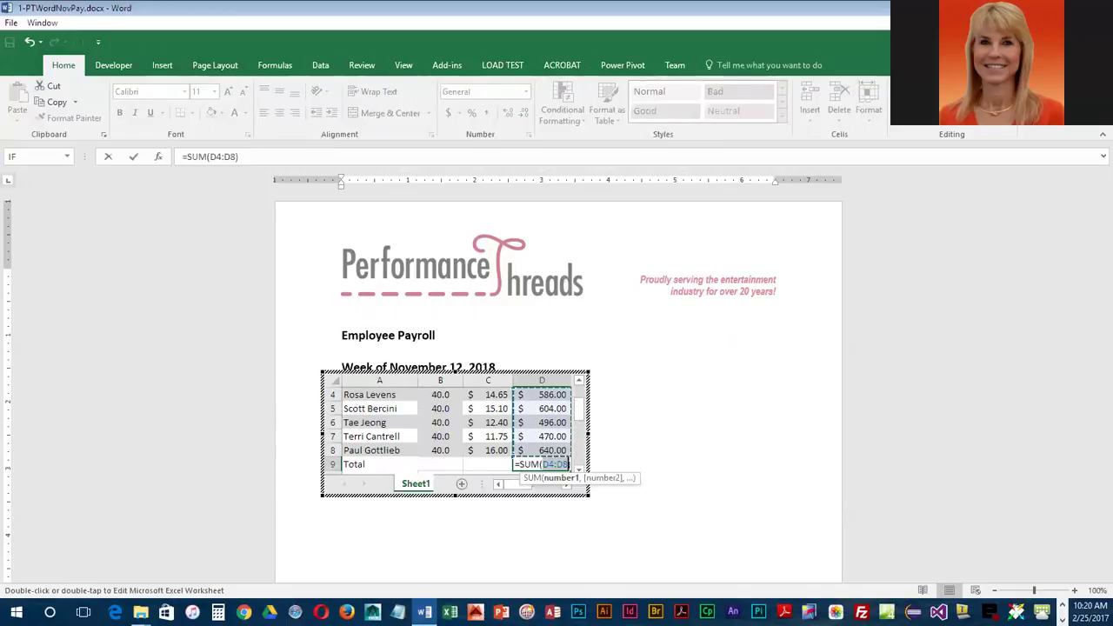
key("Return")
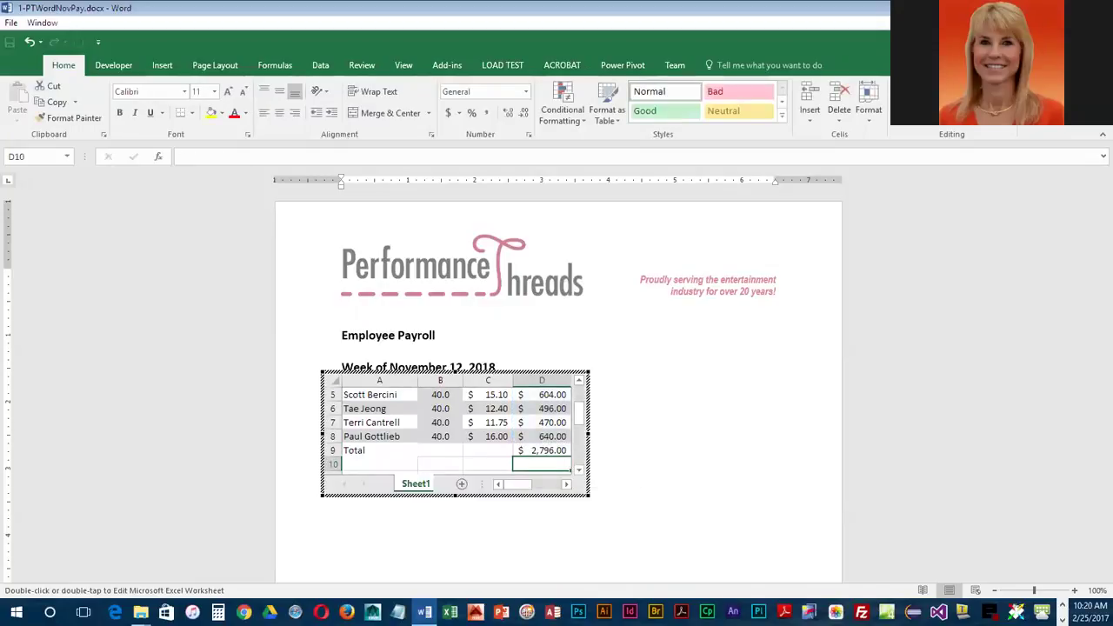